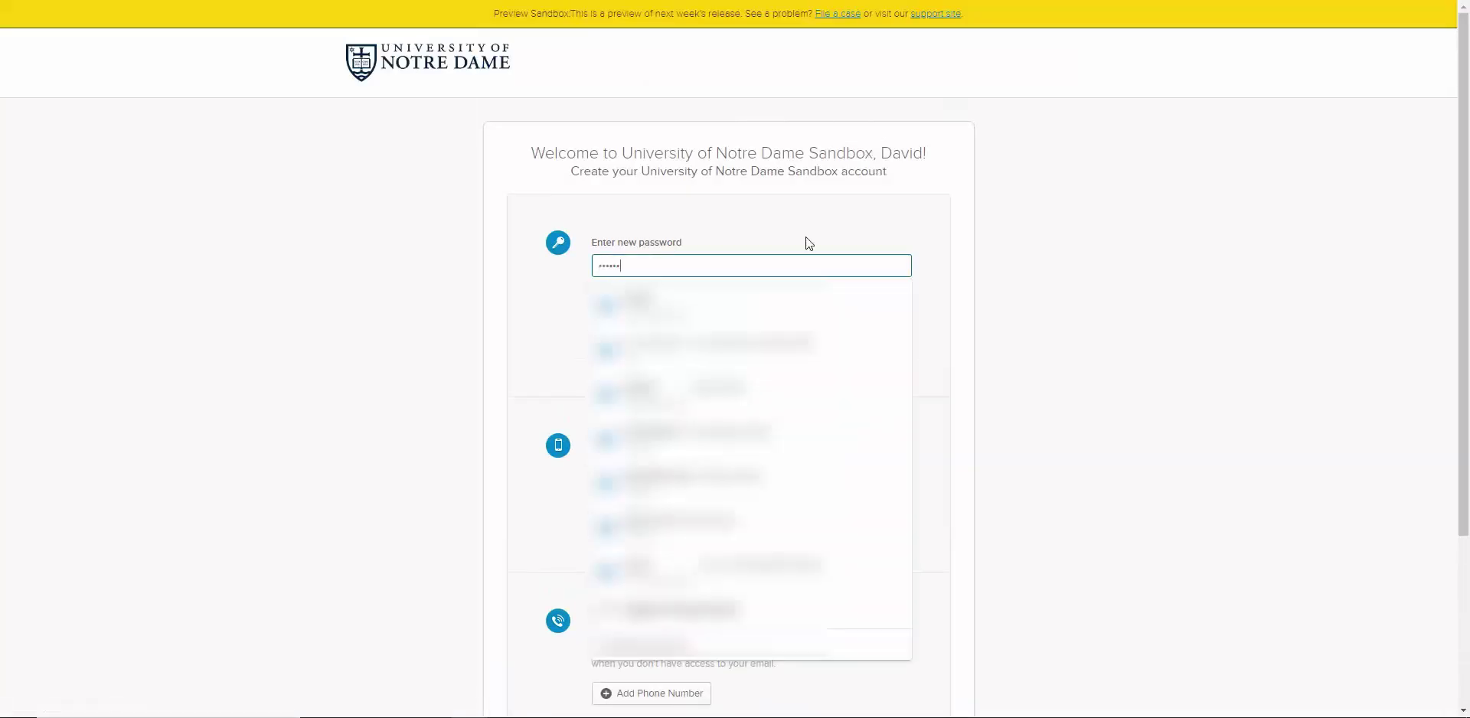
Enter the new 16+ character password in both the new and repeat password fields.
type("•••••••••••••••••••")
key("Tab")
type("•••••••••")
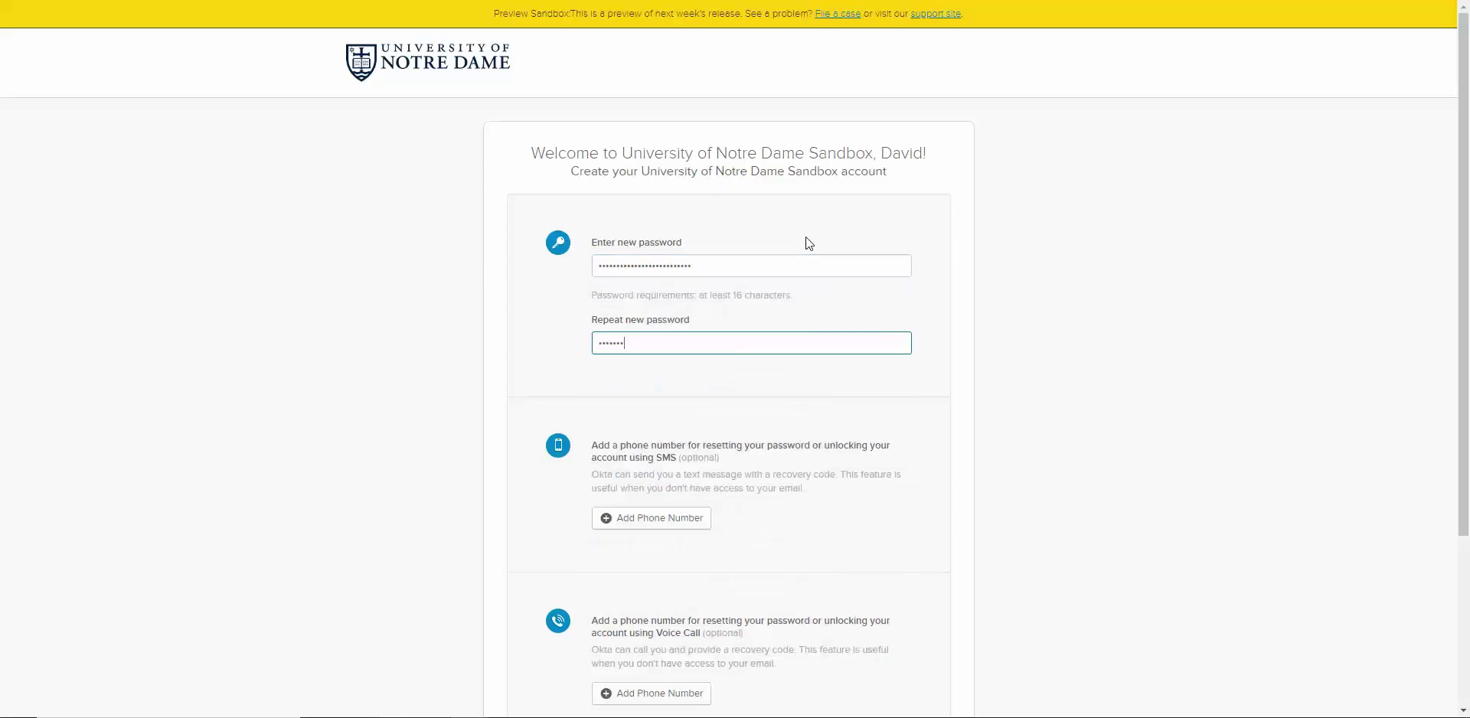
type("••••••••••••••")
key("Tab")
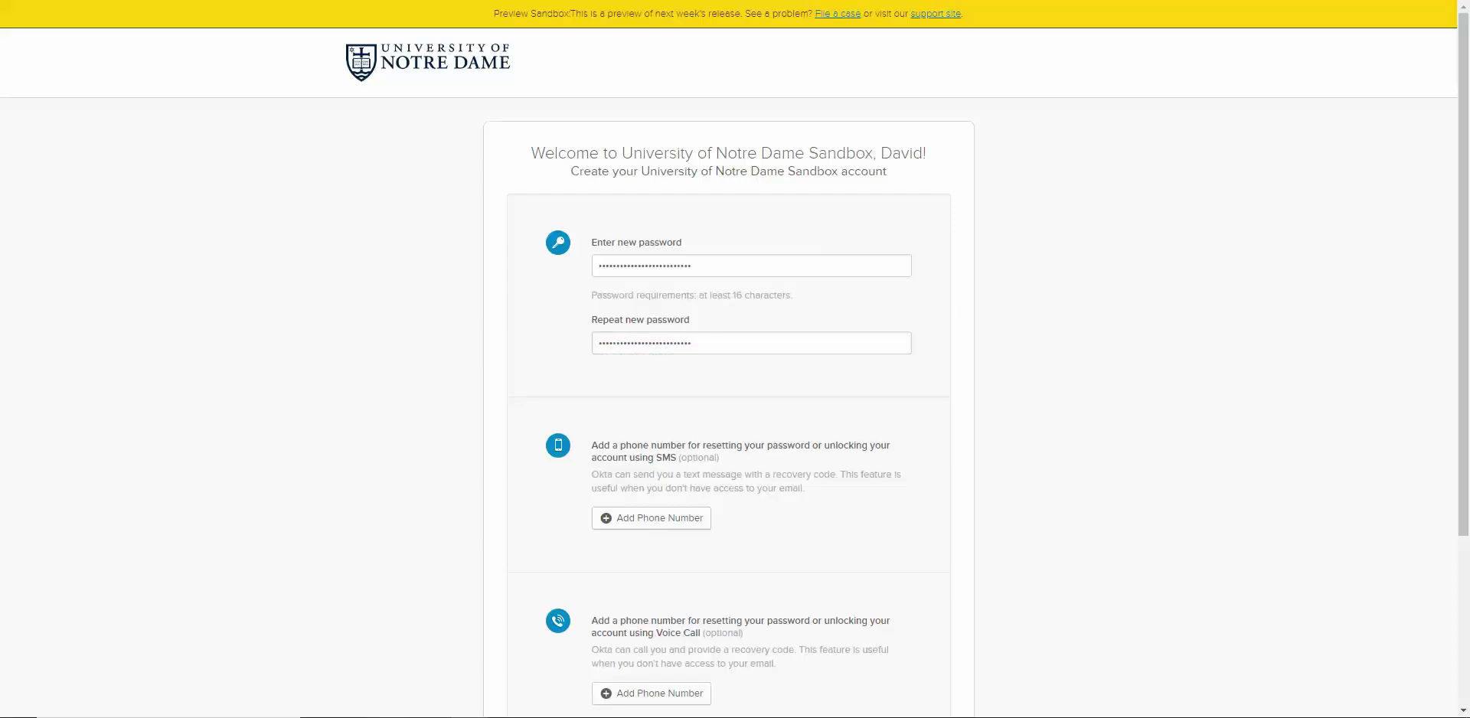
scroll(650, 407, "down", 3)
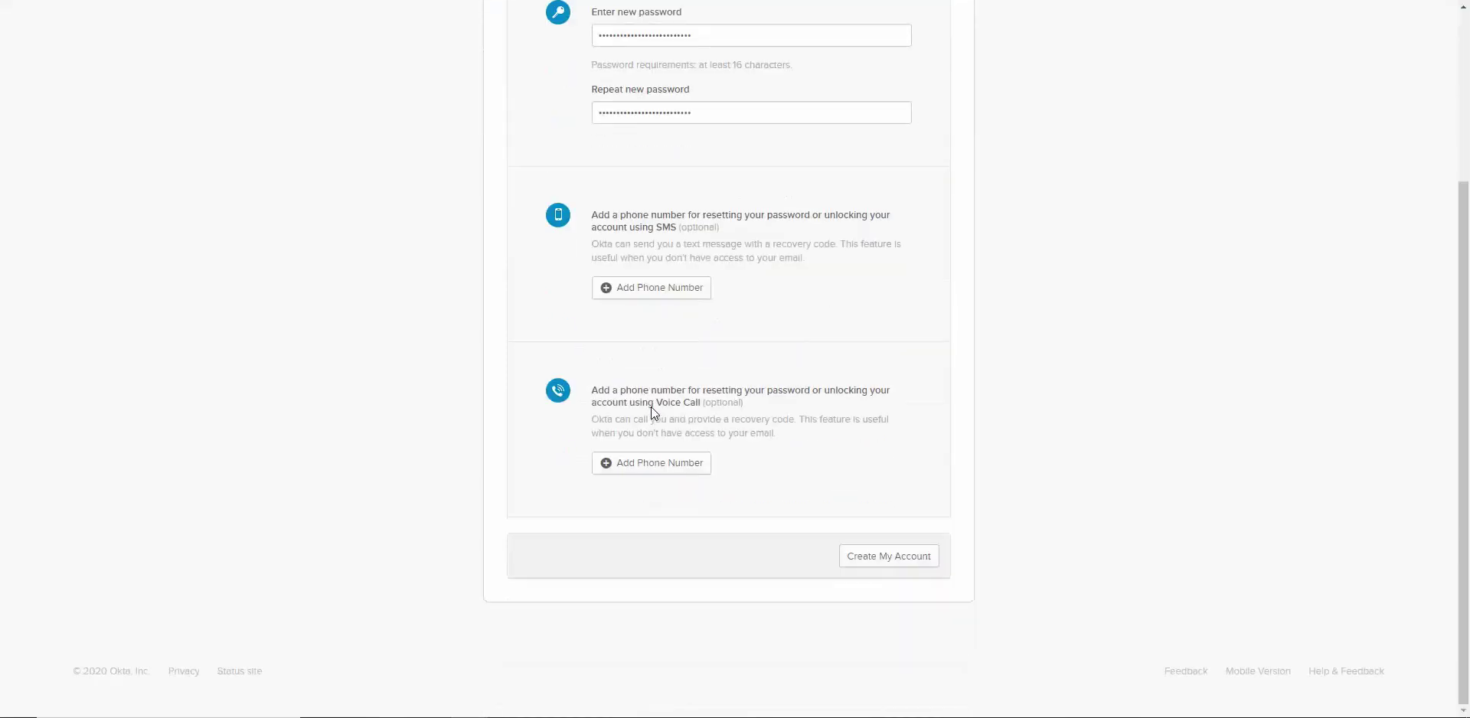
Add the SMS recovery phone number and verify it with the texted code.
left_click(653, 289)
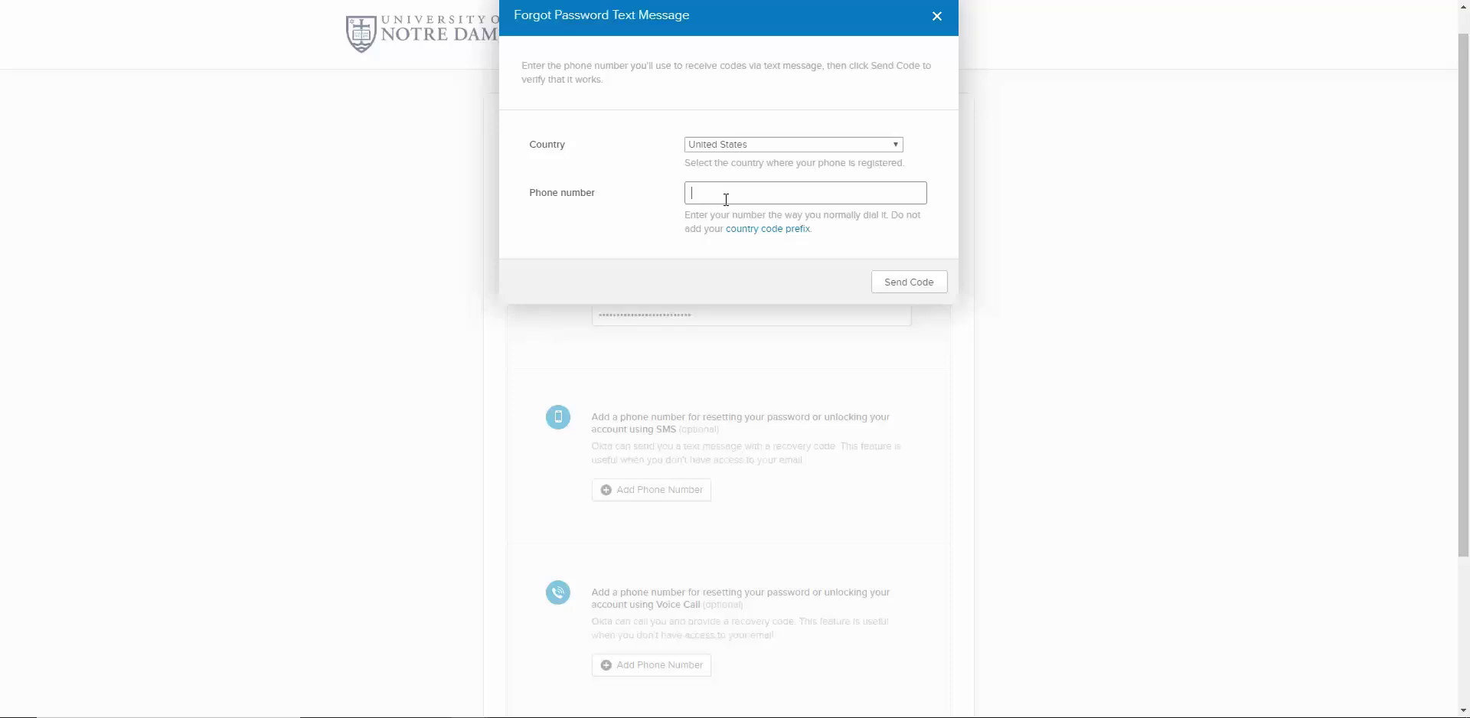
left_click(924, 283)
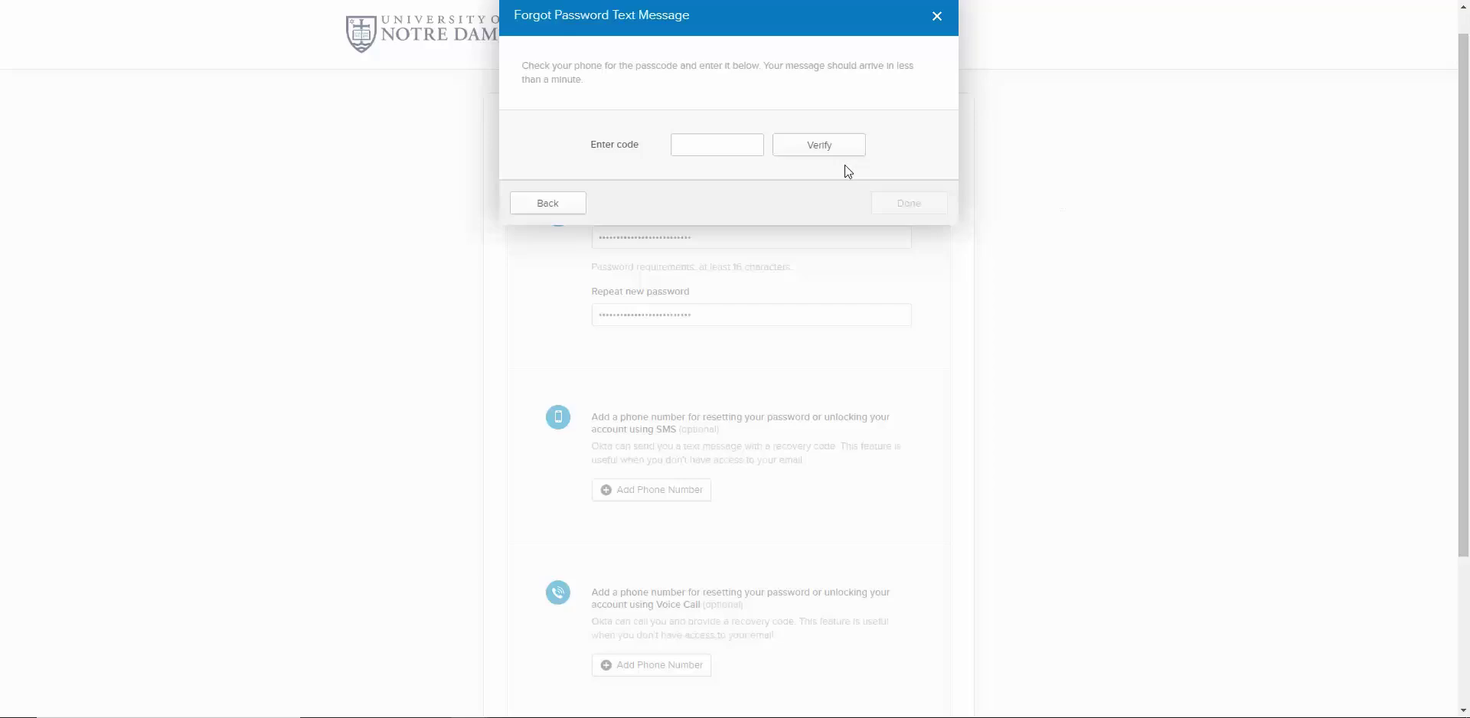
left_click(746, 140)
left_click(817, 145)
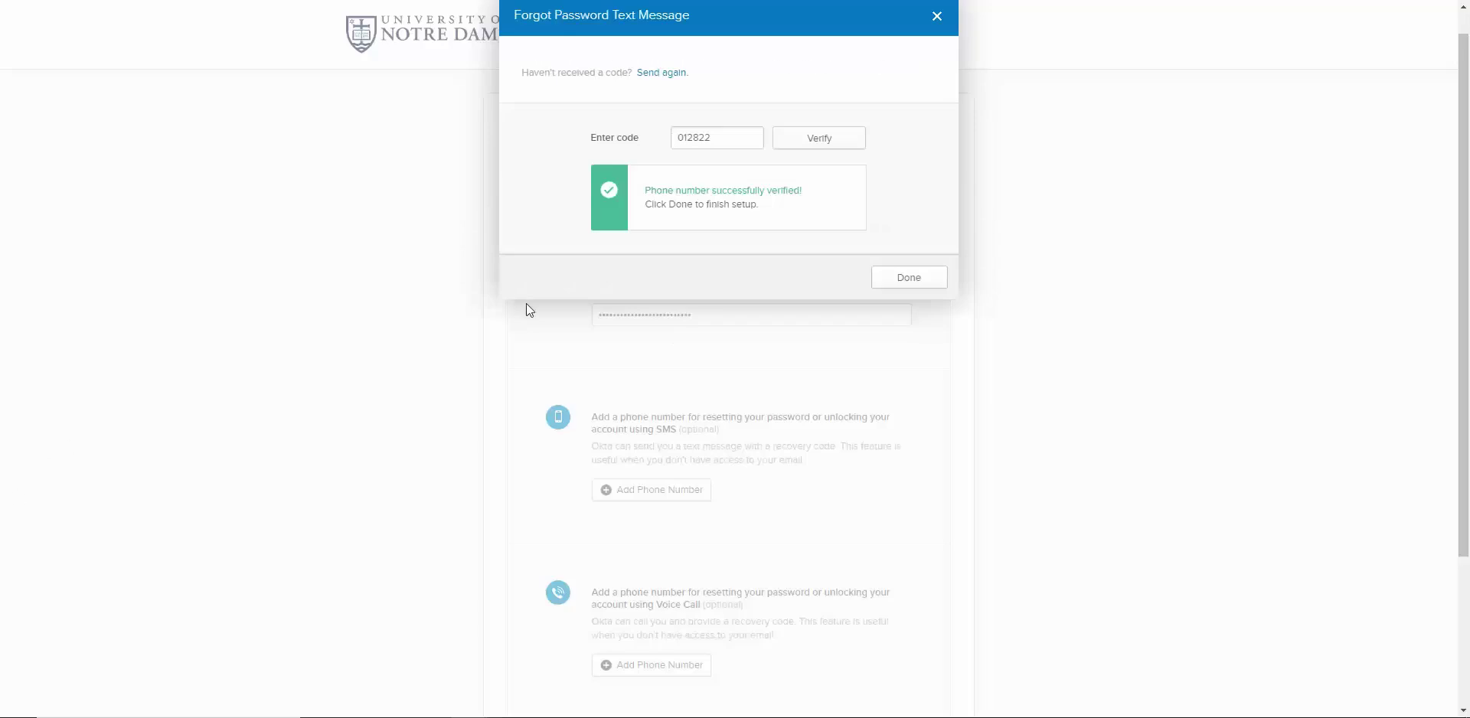
Close the SMS setup, create the account, and bring Voice Call Authentication into view.
left_click(909, 278)
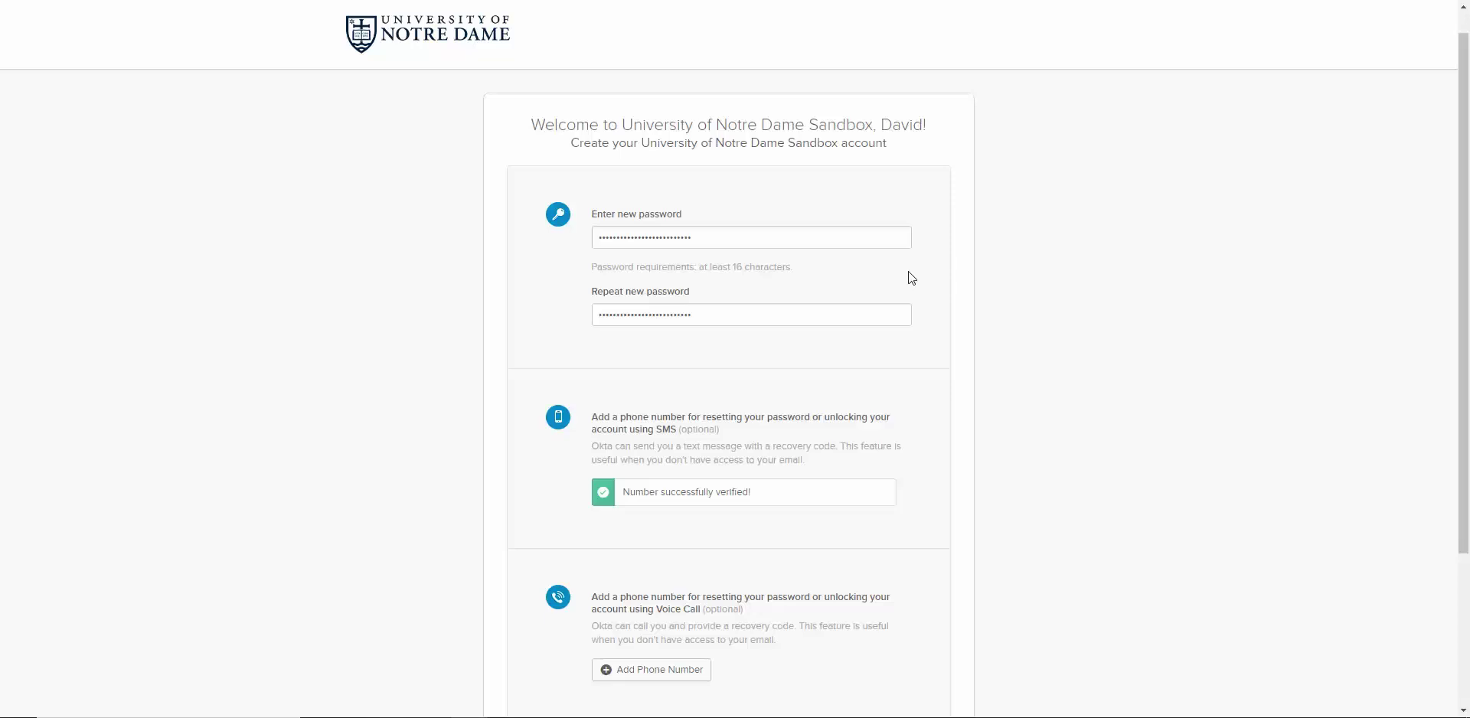
scroll(819, 430, "down", 3)
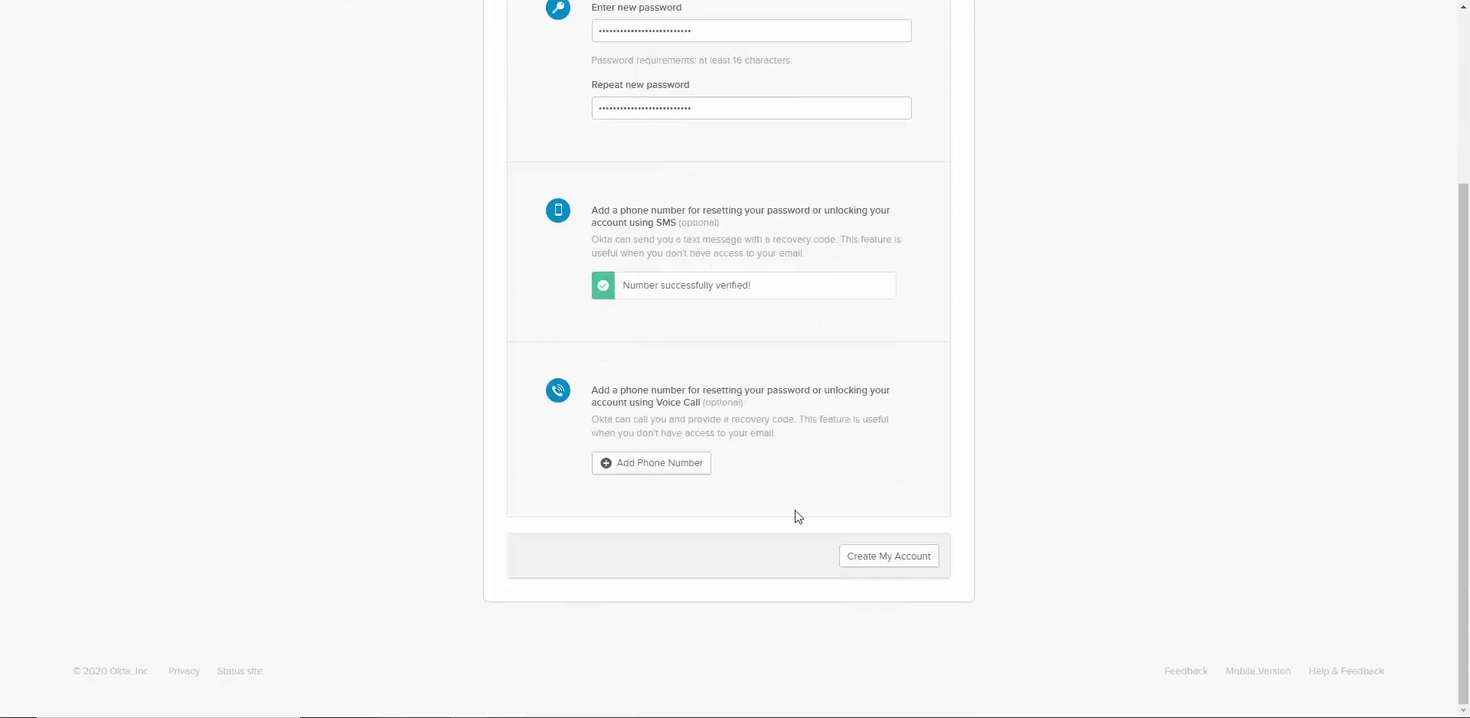
left_click(862, 557)
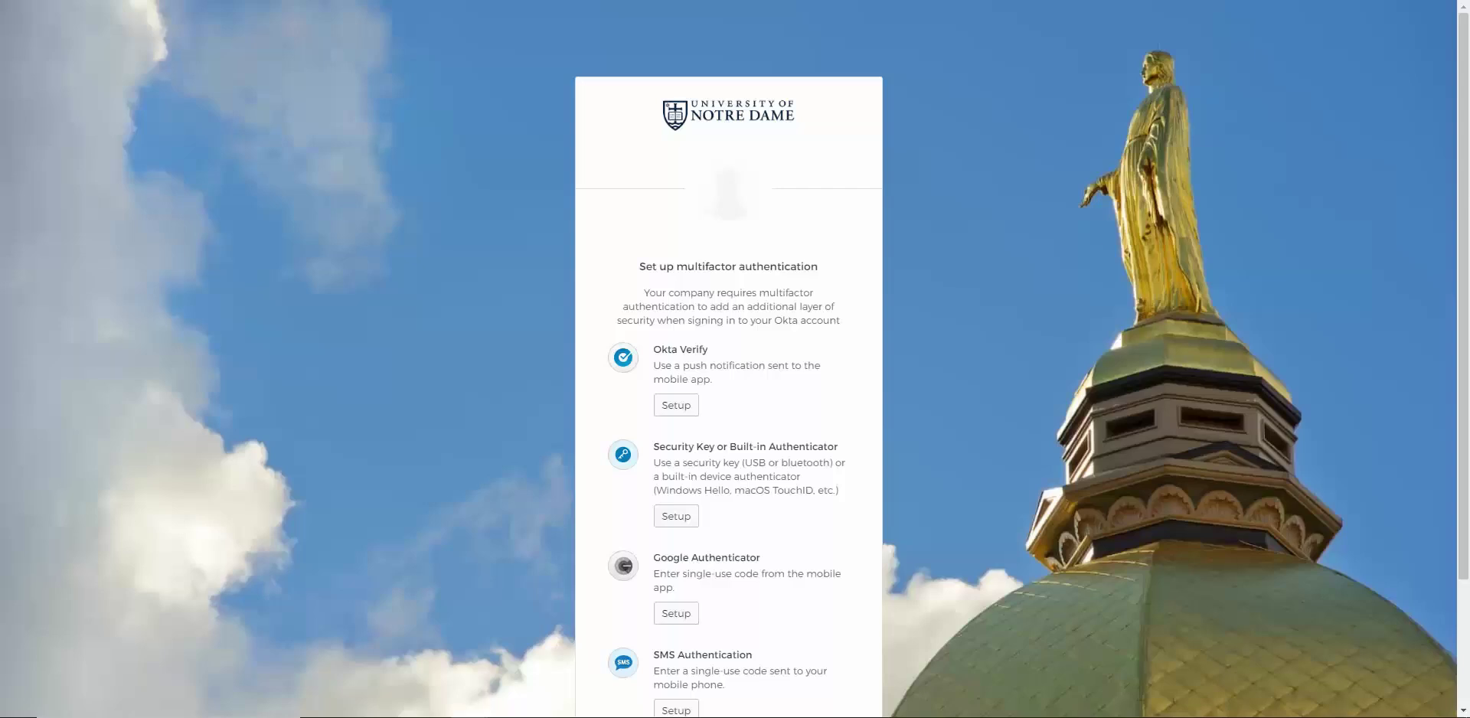
scroll(282, 299, "down", 2)
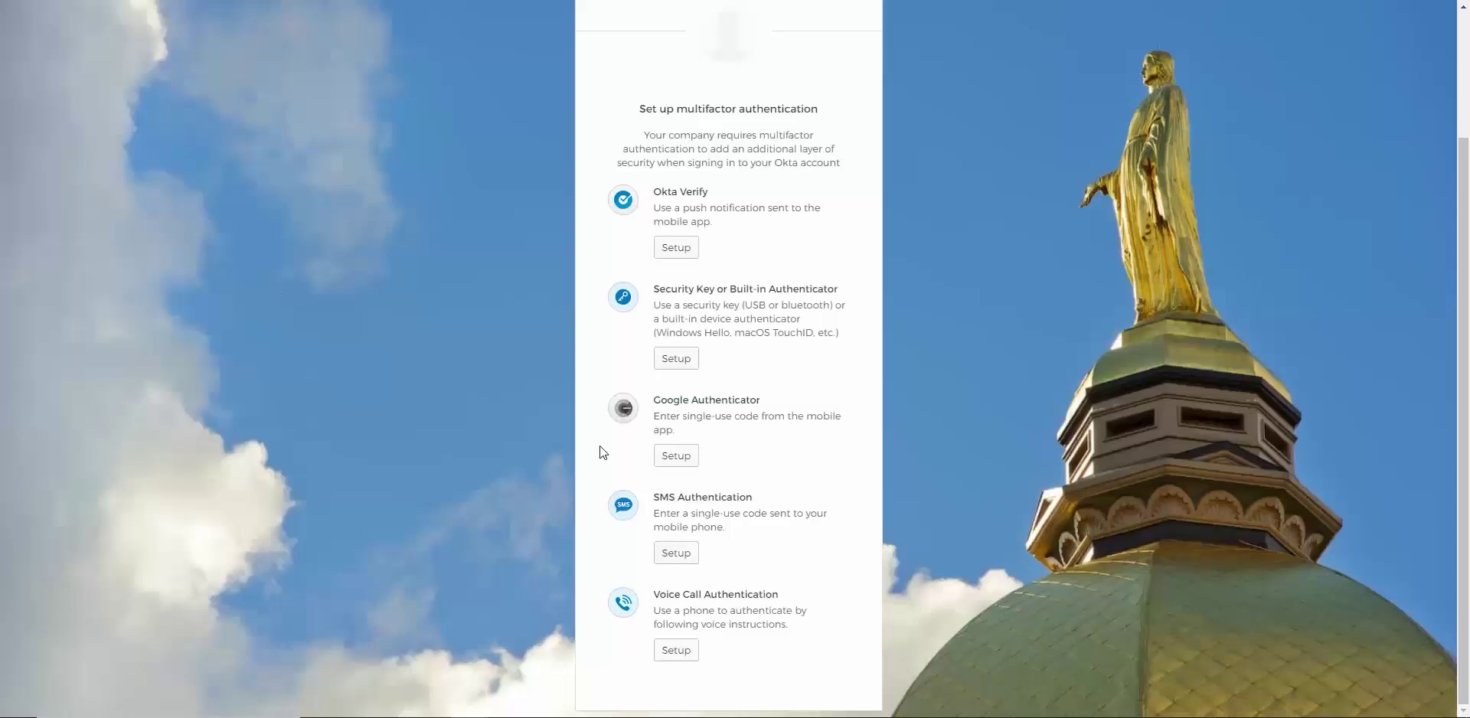
Enroll Voice Call Authentication using the phone number and the code spoken in the call.
left_click(675, 647)
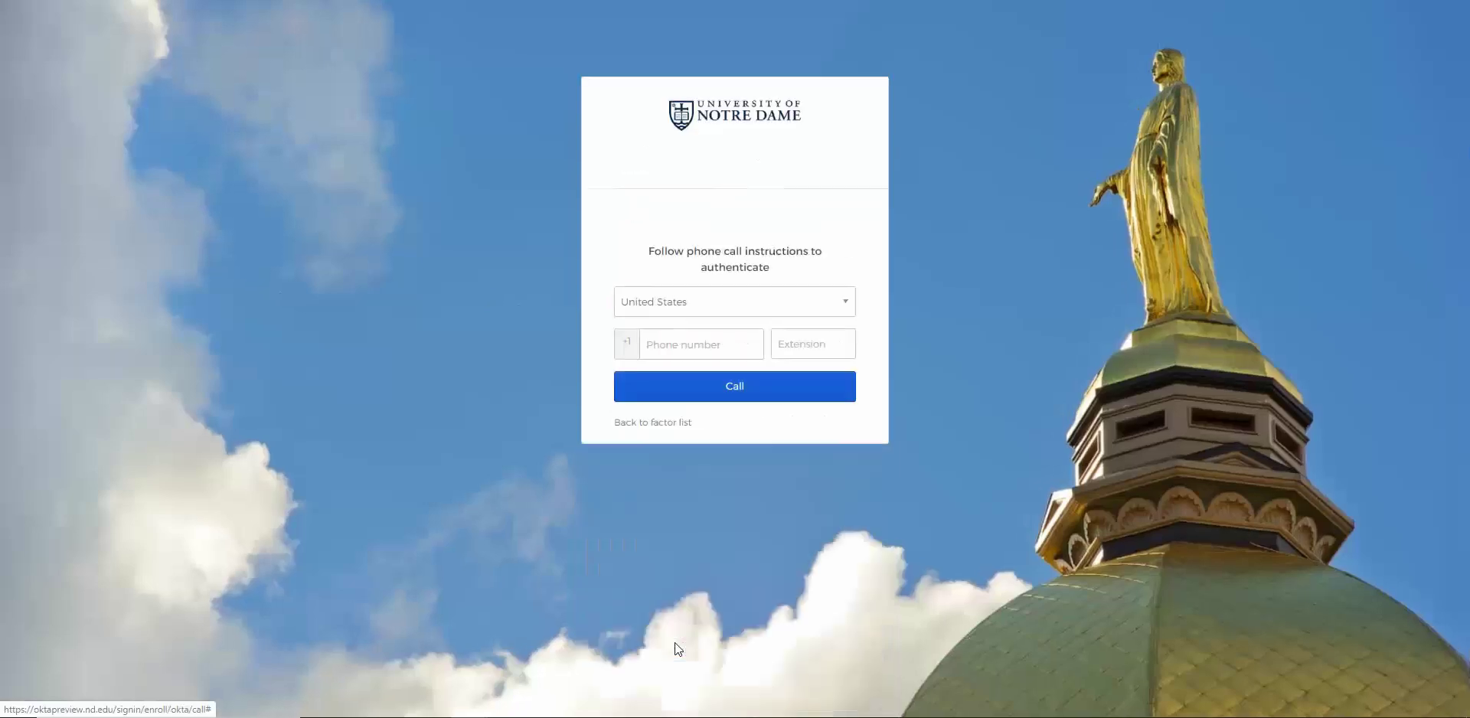
left_click(702, 354)
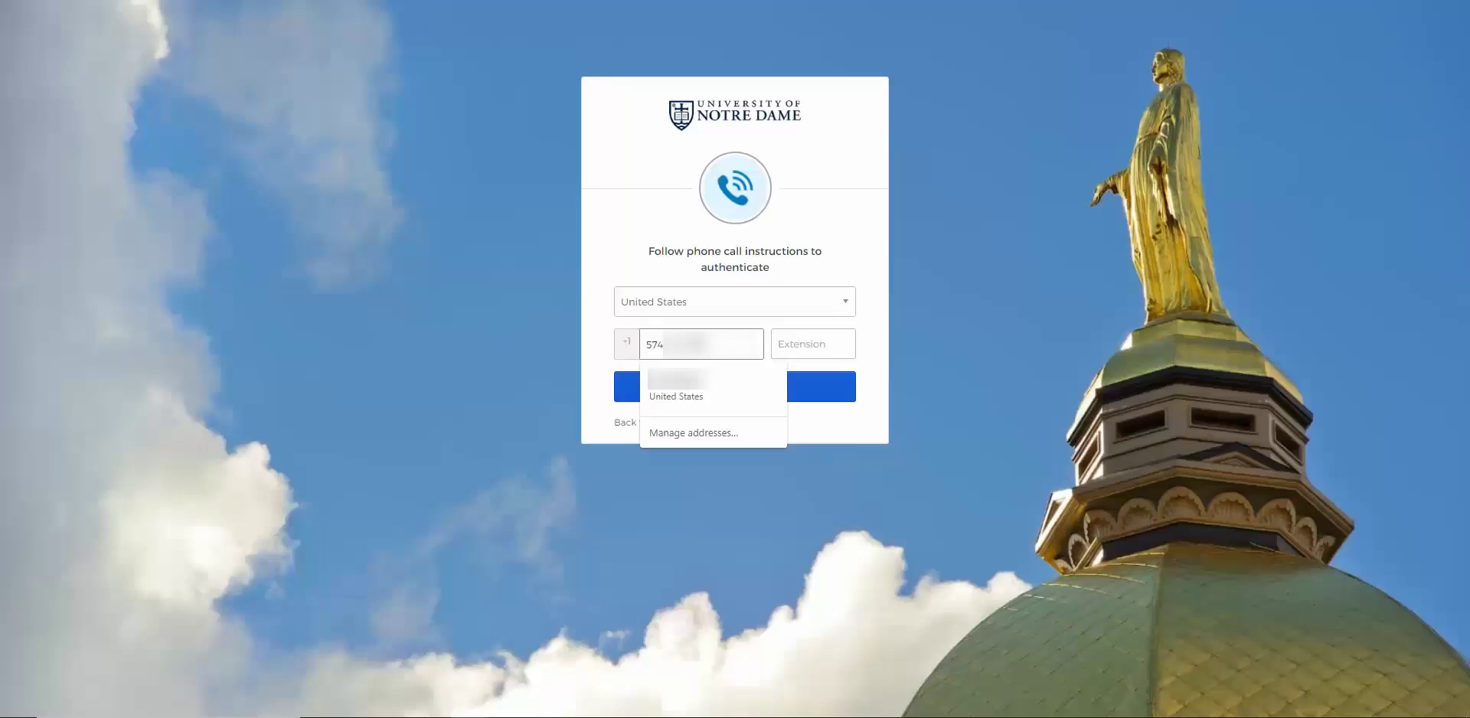
left_click(812, 344)
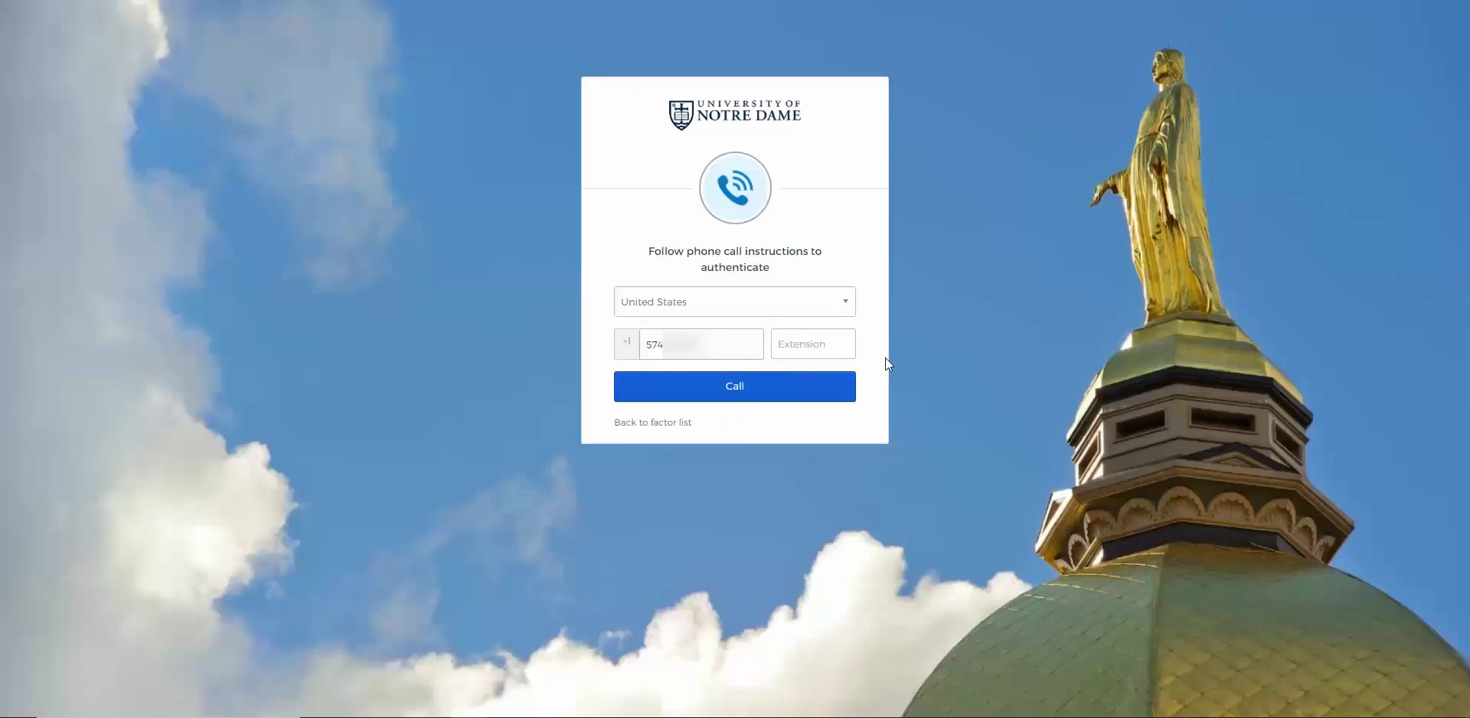
left_click(800, 398)
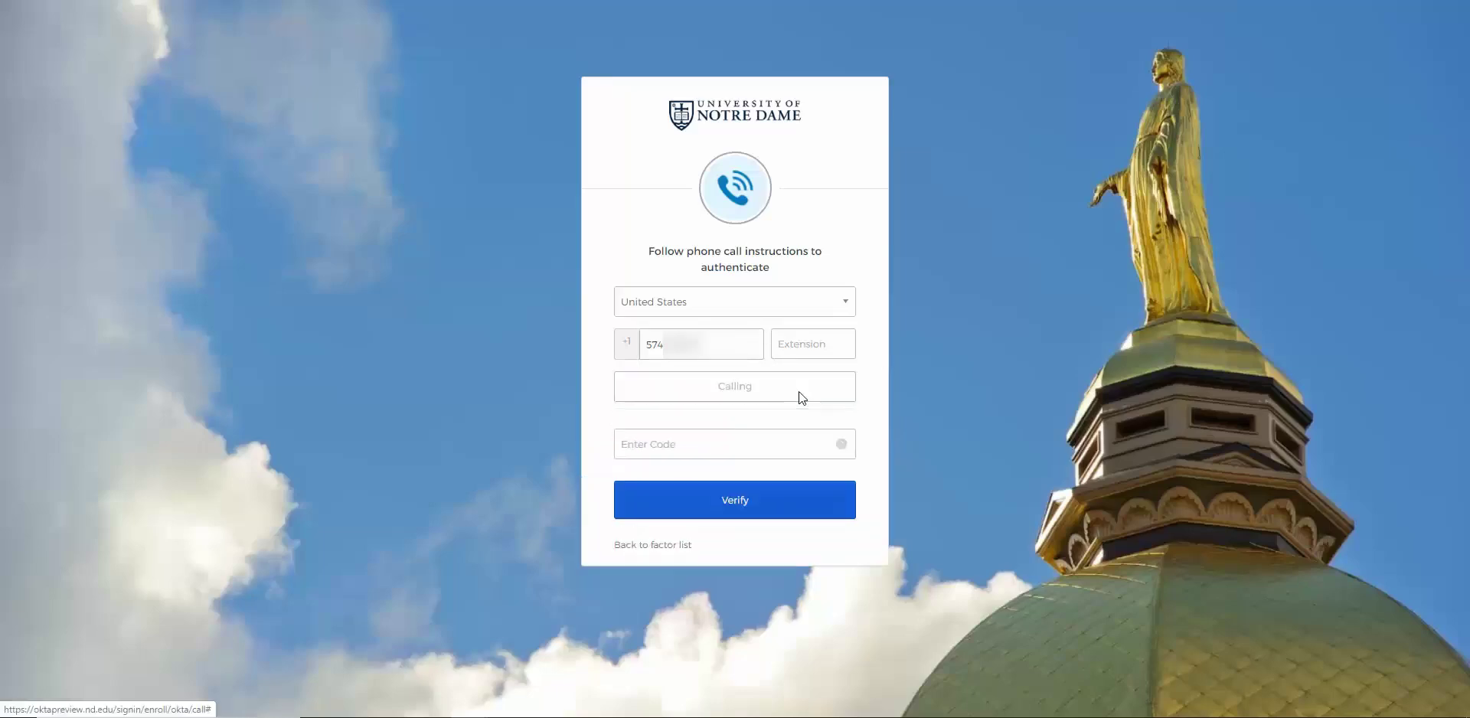
left_click(765, 433)
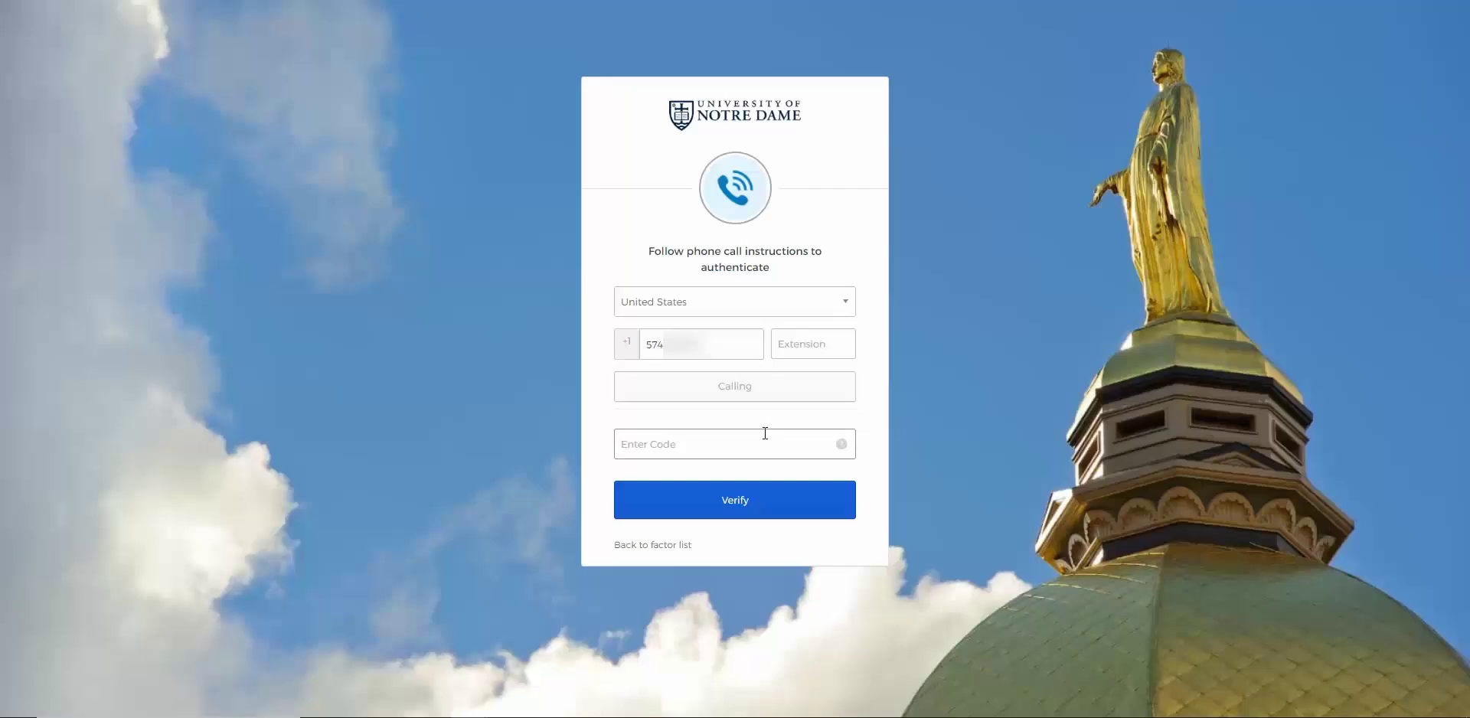
left_click(768, 499)
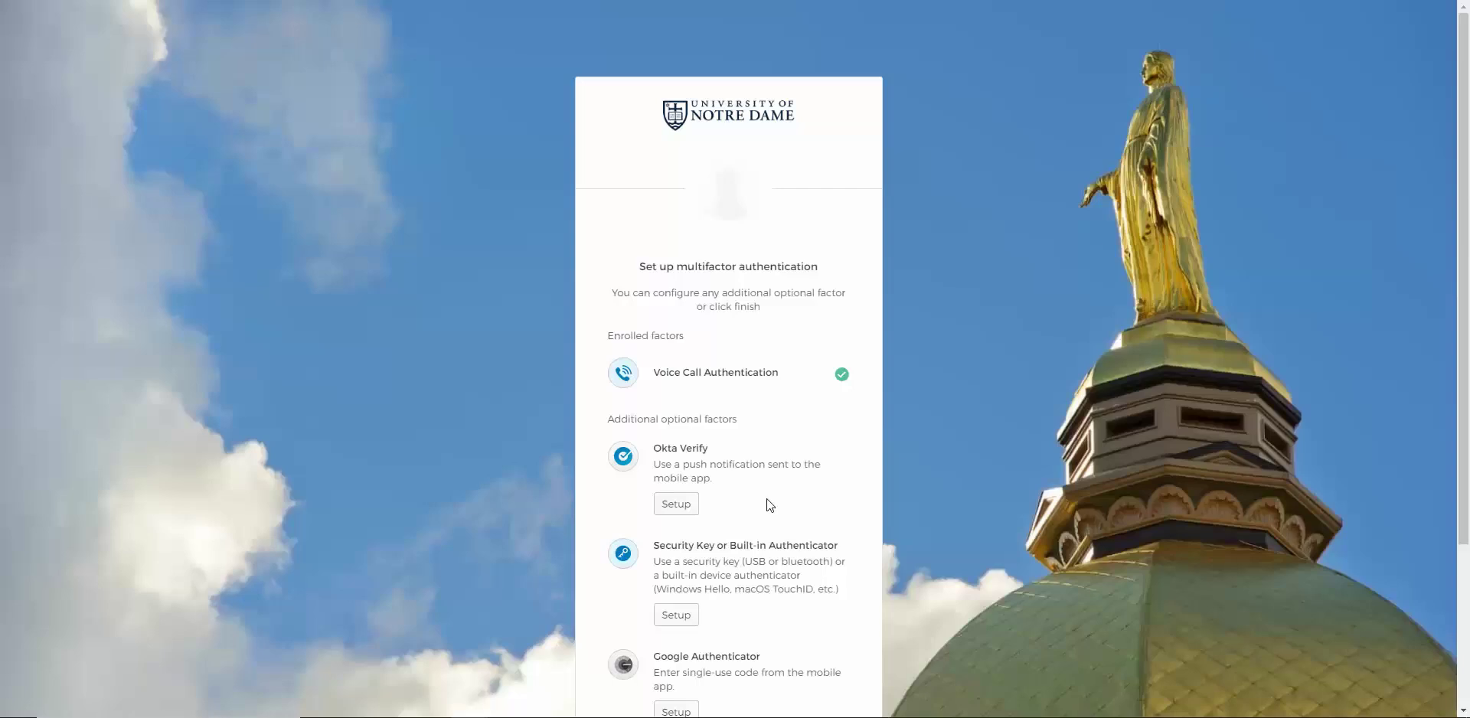
Set up Okta Verify for an Android phone and continue to the QR code scan.
left_click(679, 504)
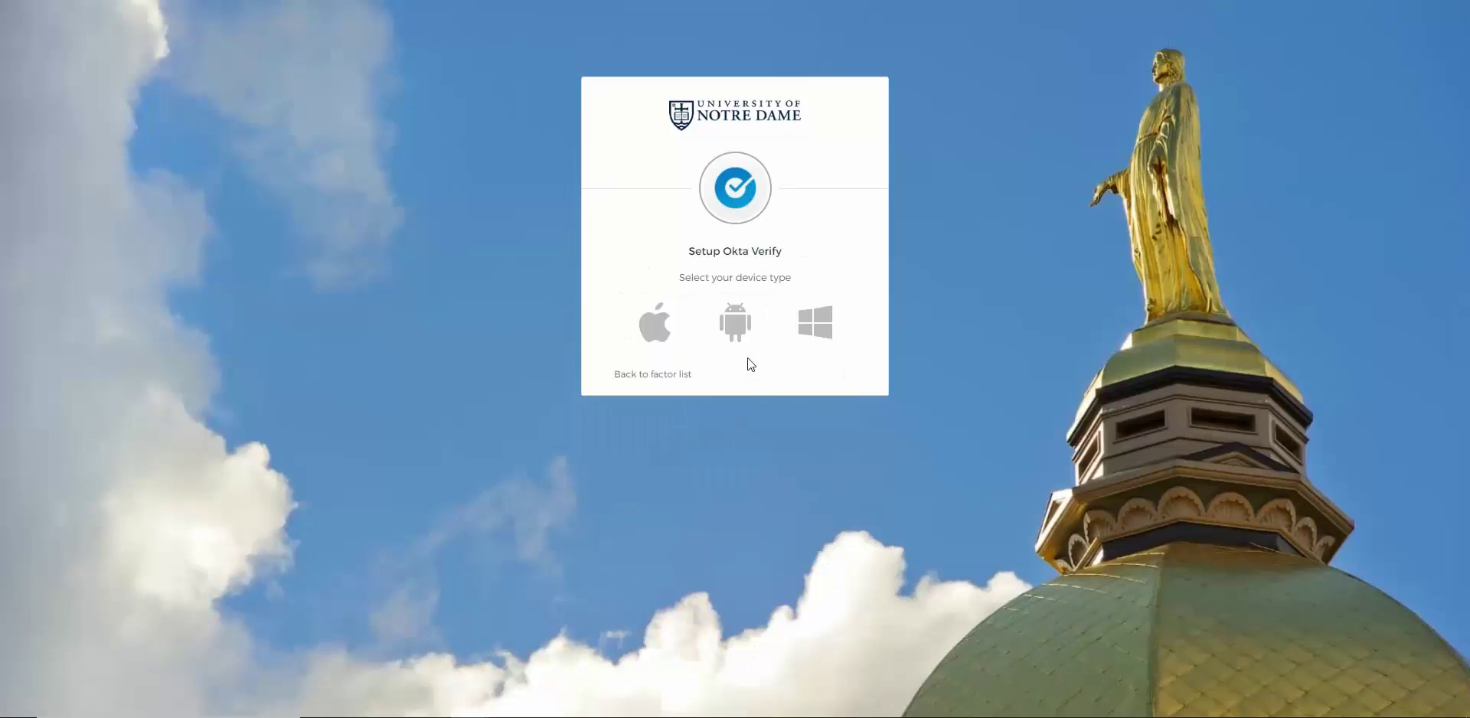
left_click(735, 323)
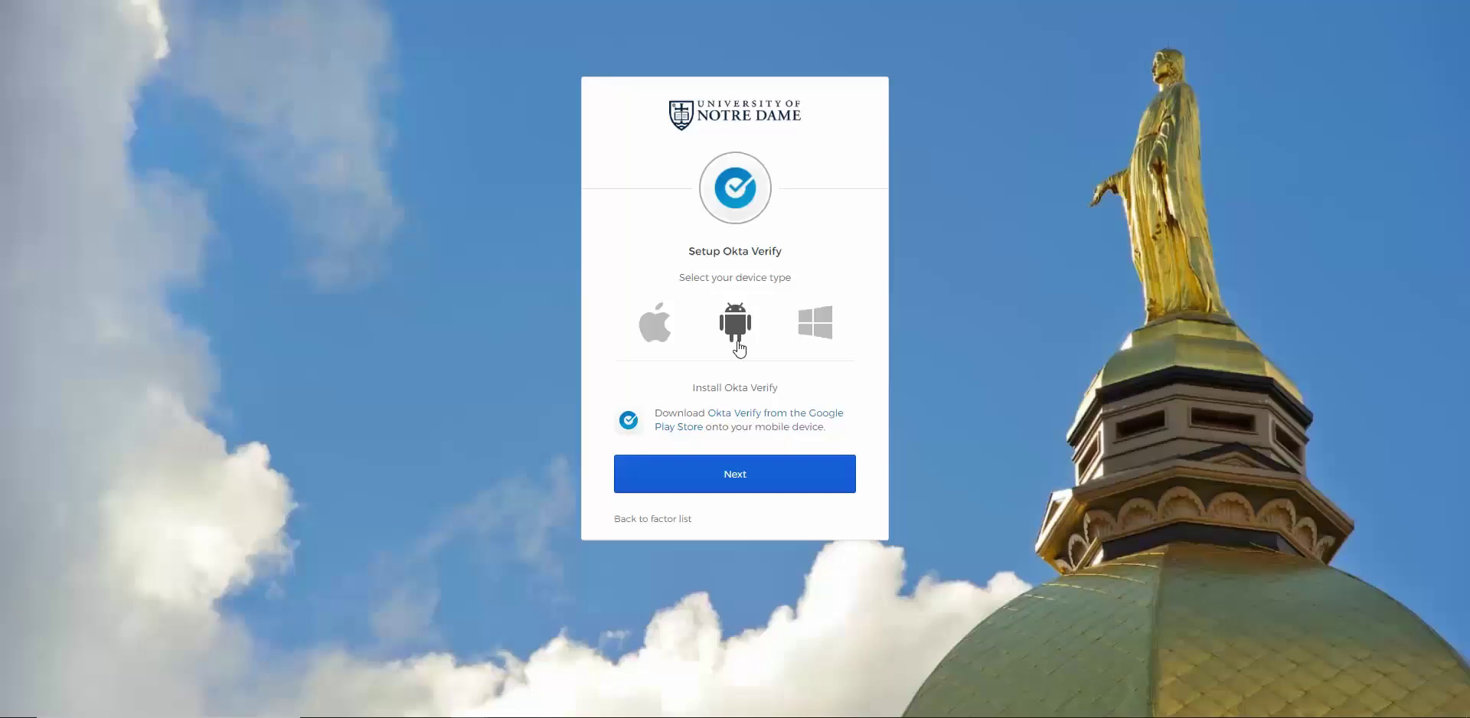
left_click(693, 477)
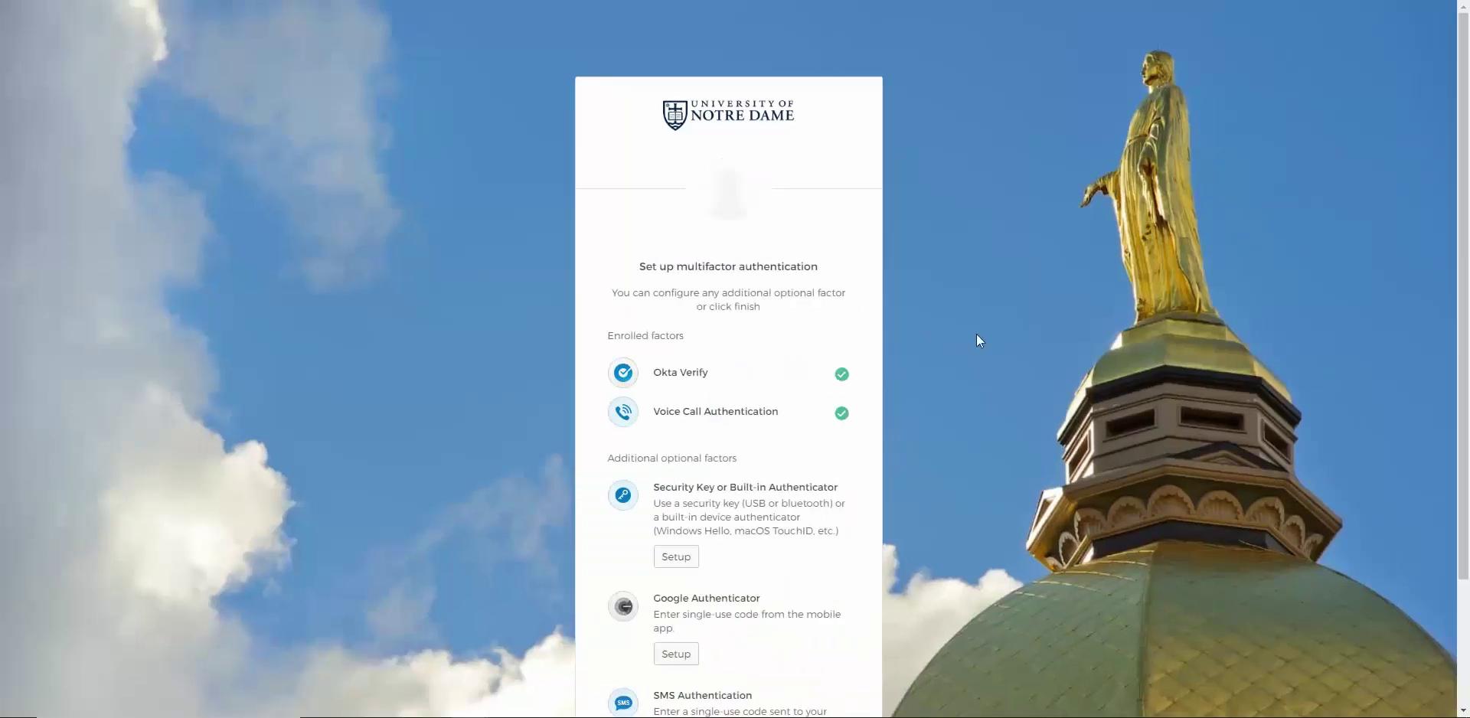
Finish multifactor setup to land on the Okta home dashboard.
scroll(976, 334, "down", 2)
scroll(976, 333, "down", 1)
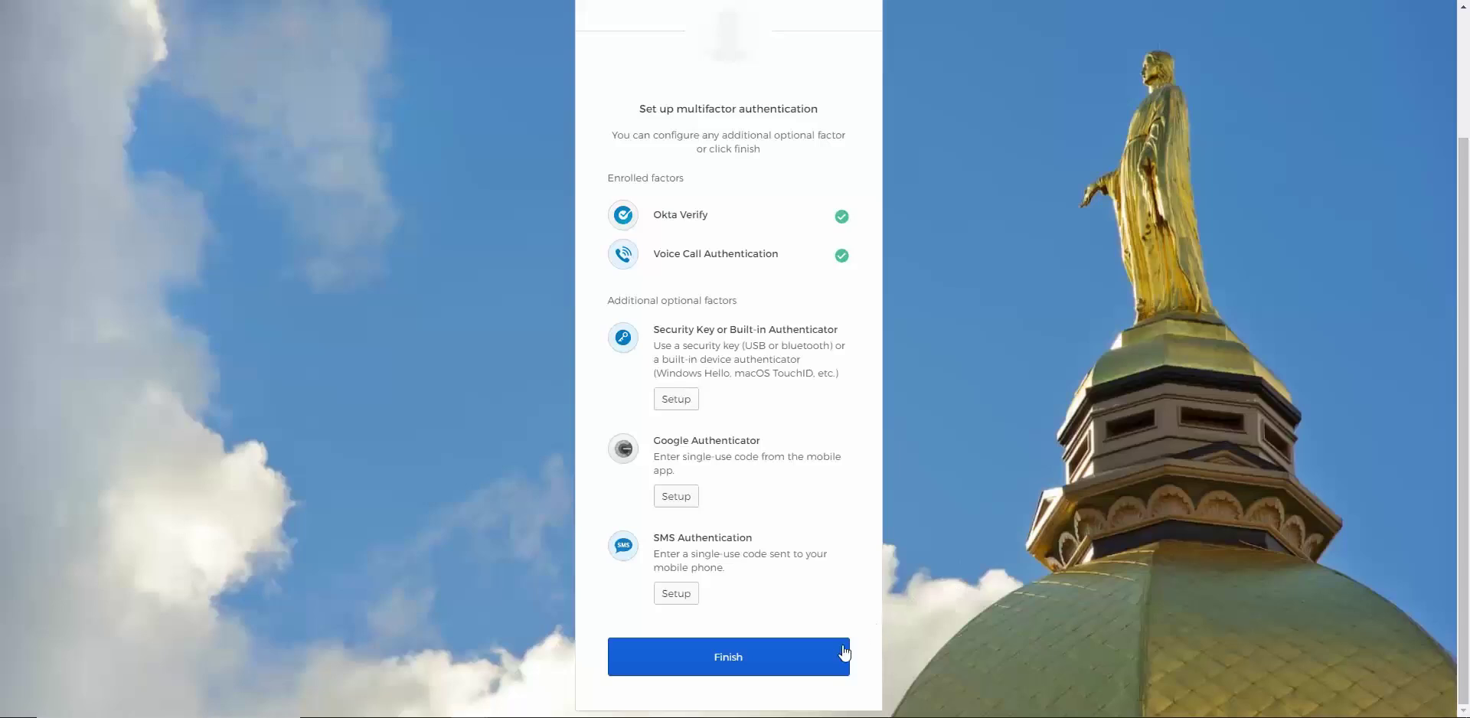
left_click(820, 656)
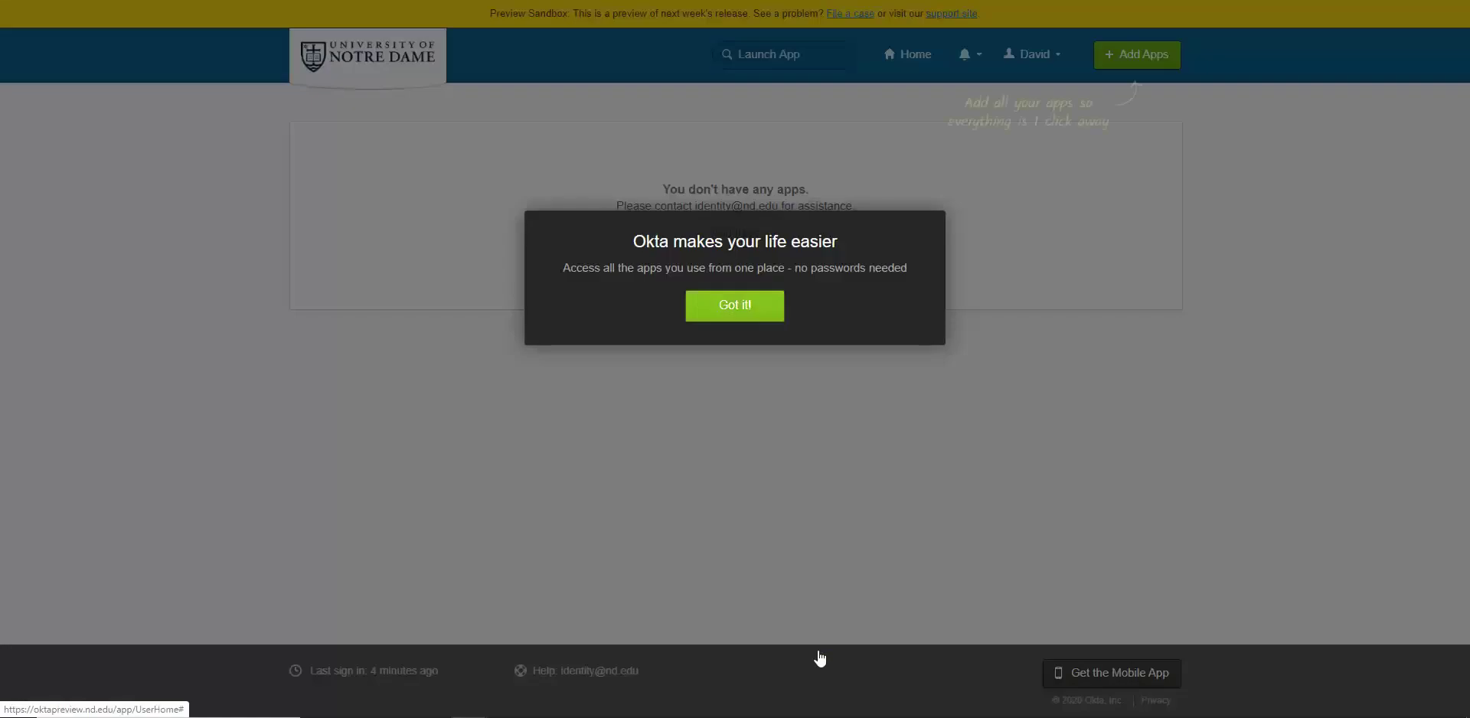